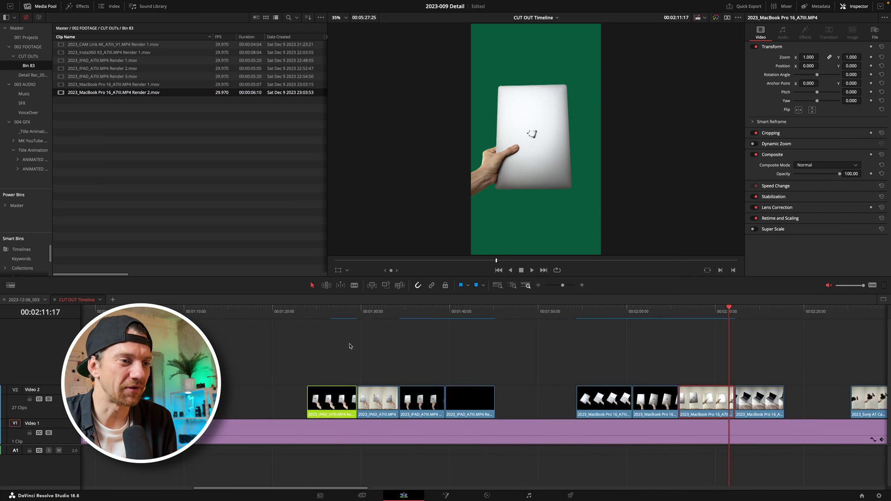
scroll(350, 347, left, 5)
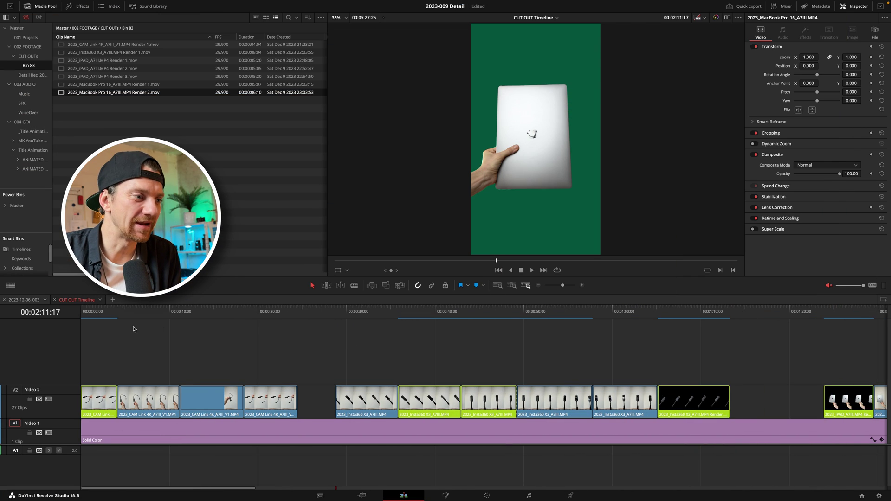
Step: Scrub and play through the Insta360 clips to compare the finished cut-outs
click(362, 309)
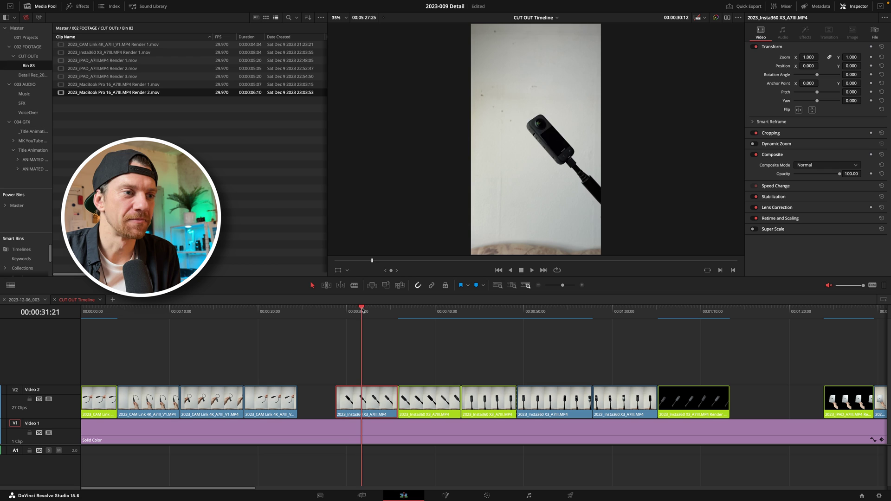
drag(363, 310, 359, 314)
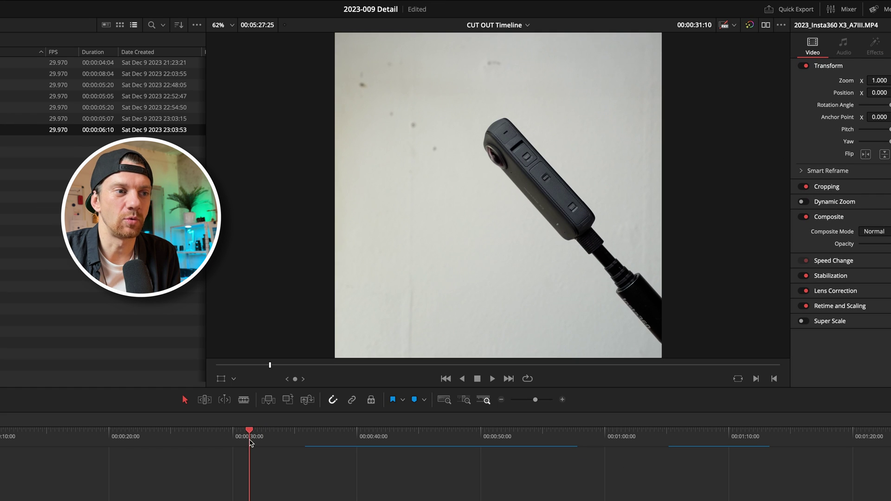
mouse_move(250, 442)
mouse_down()
mouse_move(291, 440)
mouse_move(254, 443)
mouse_up()
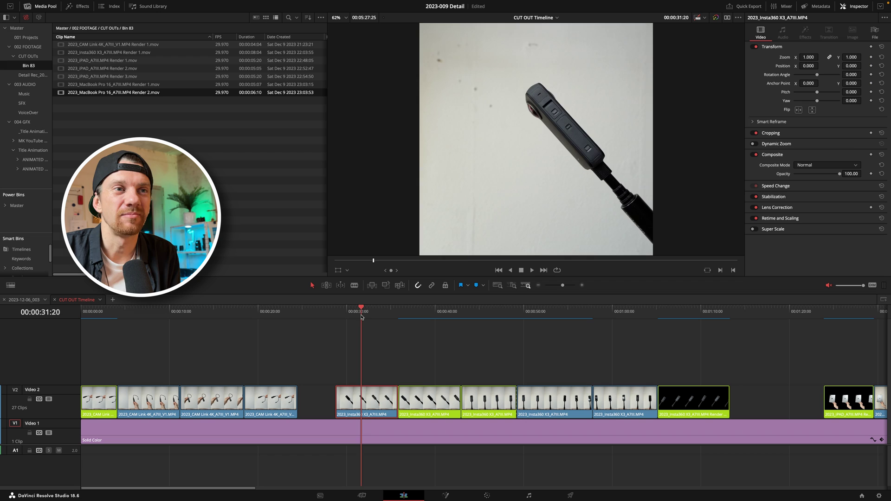
key(shift+z)
drag(362, 317, 428, 320)
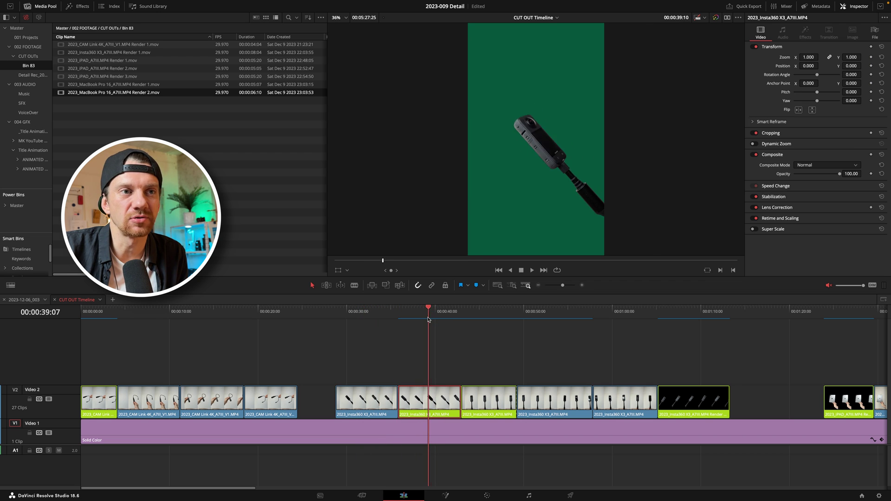
key(space)
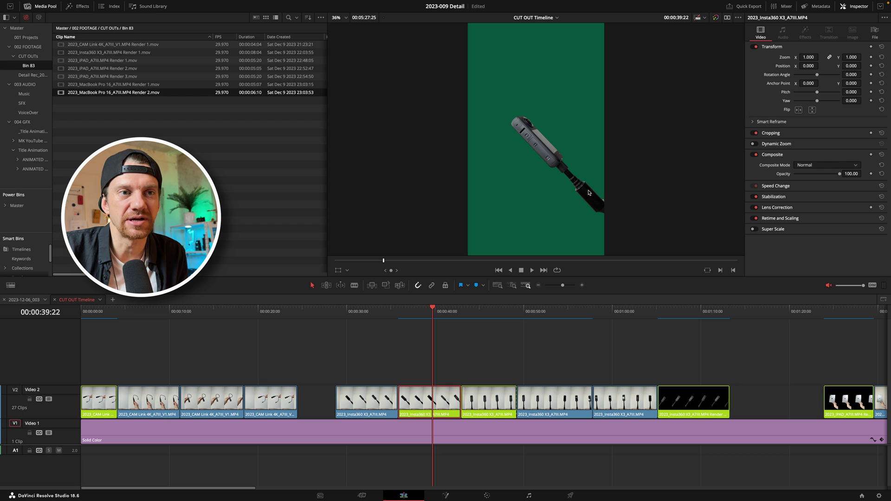
Step: Disable the green Solid Color background, then select the first uncut Insta360 X3 clip
click(365, 317)
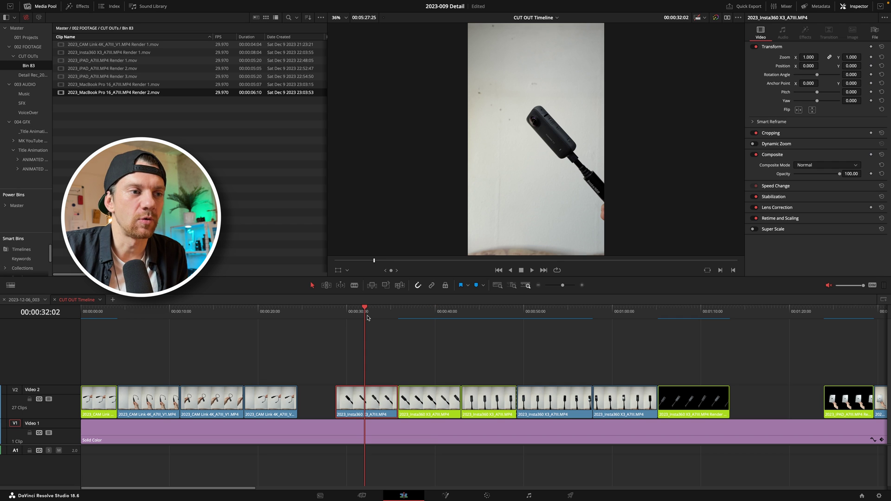
click(440, 430)
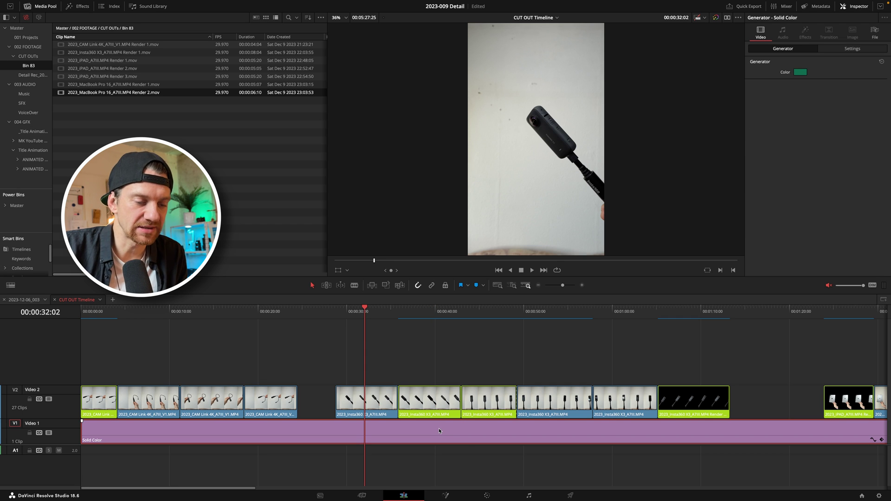
click(434, 319)
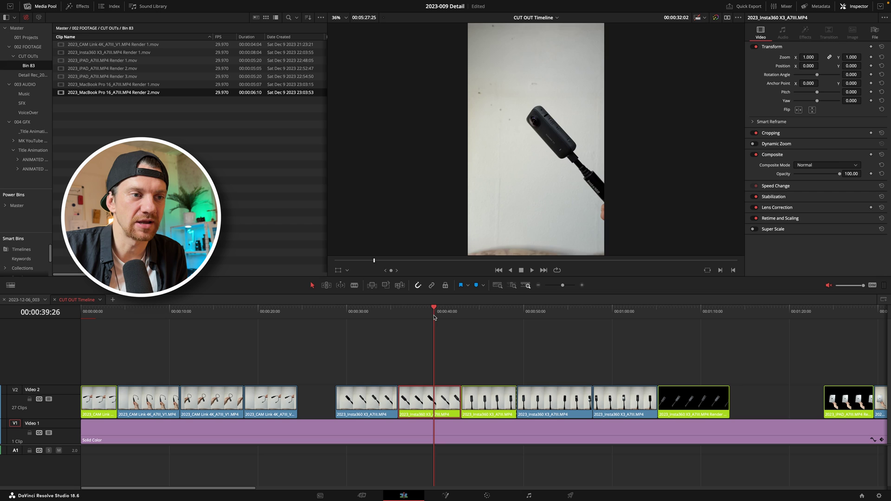
click(433, 434)
key(d)
key(d)
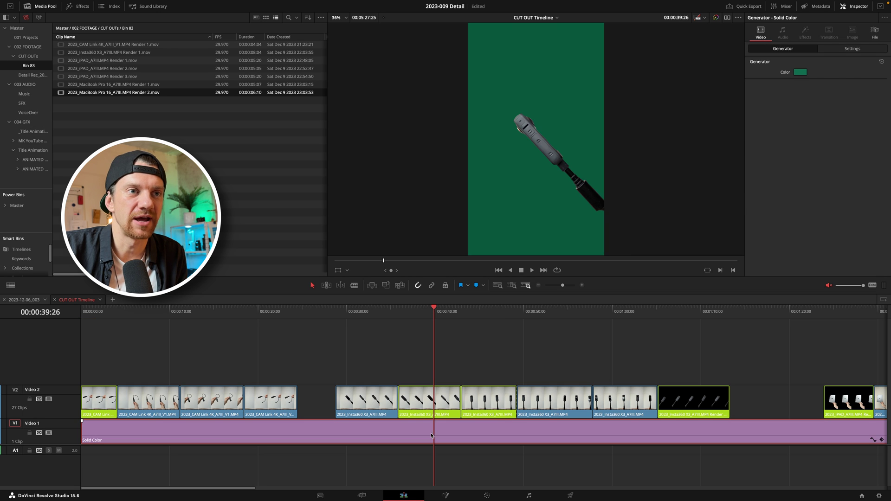
click(367, 401)
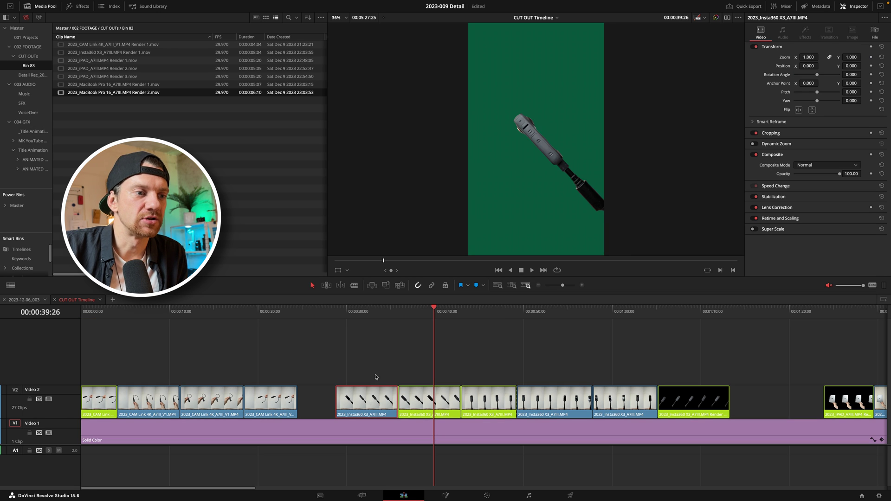
Step: On the Color page, add an Alpha Output to clip 05's node graph and connect node 01's key to it
click(486, 496)
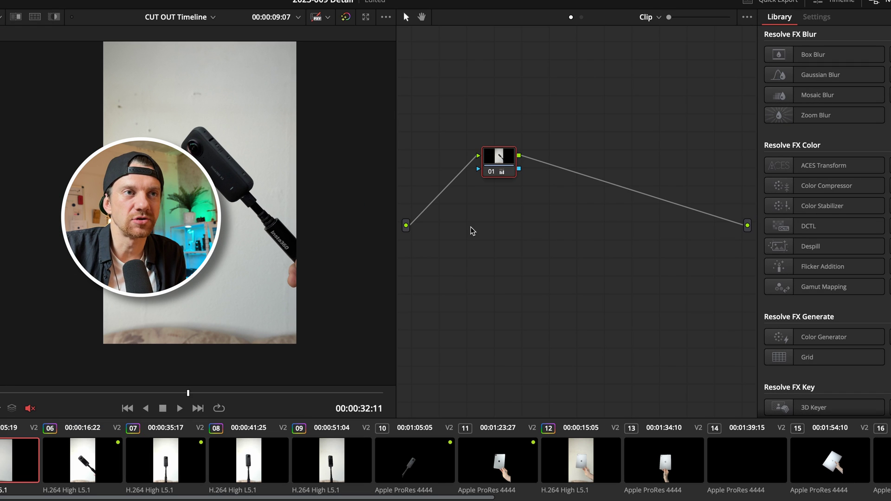
right_click(616, 269)
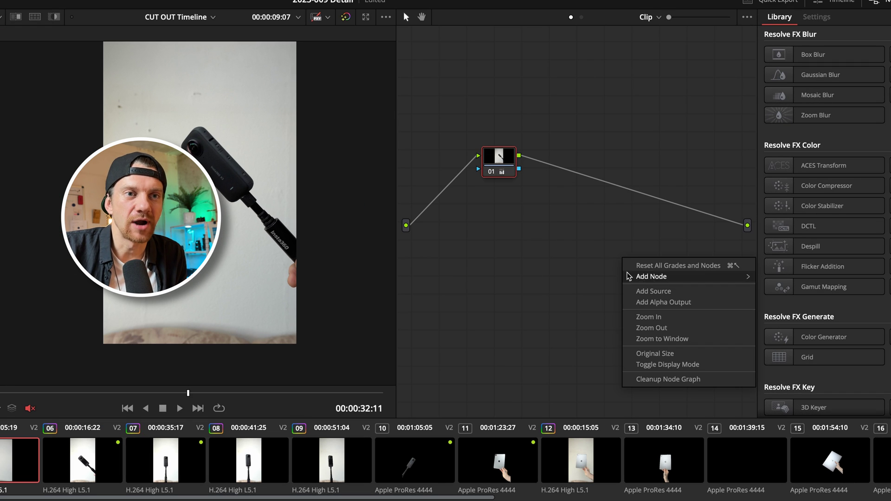
click(646, 306)
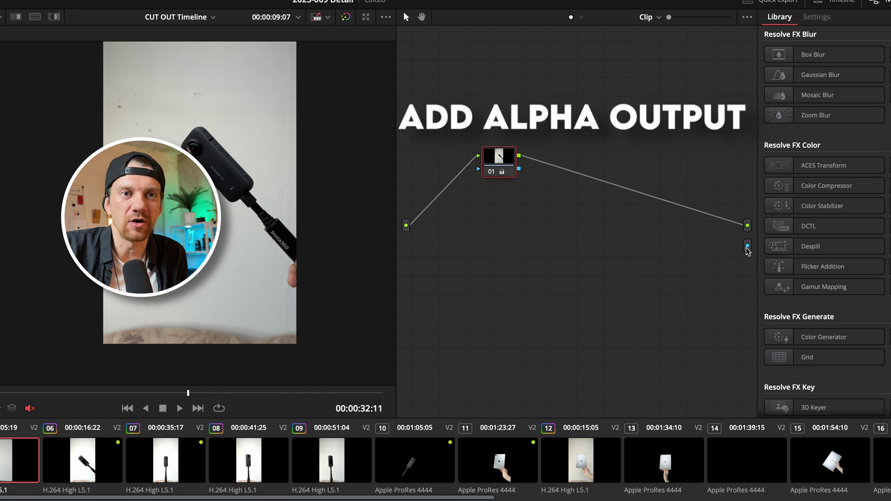
drag(748, 246, 518, 171)
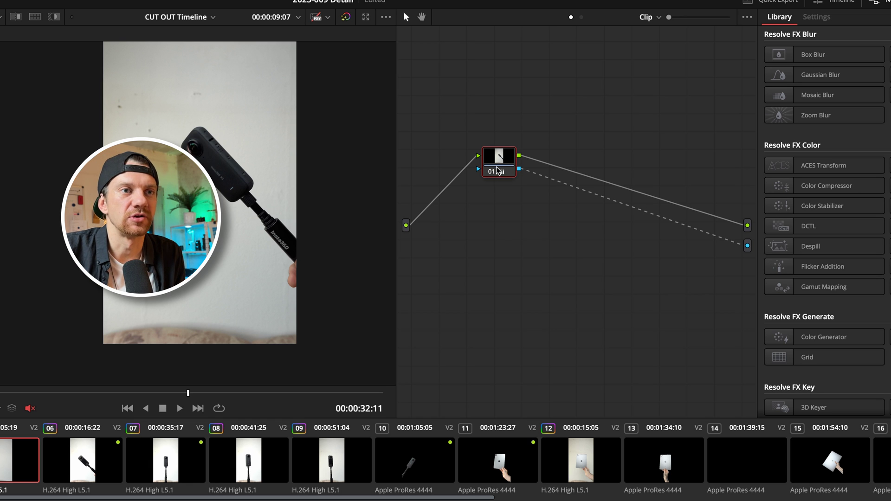
drag(498, 171, 496, 189)
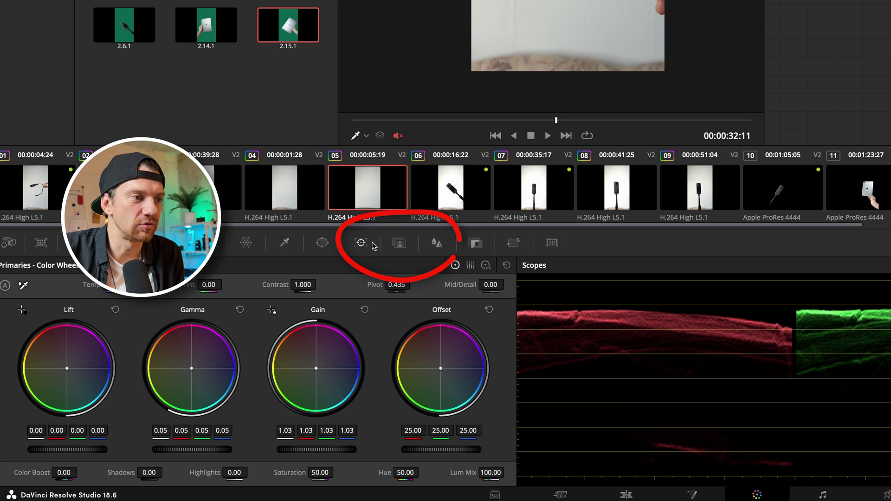
Step: Open the Magic Mask palette and set it to Object mode
click(404, 245)
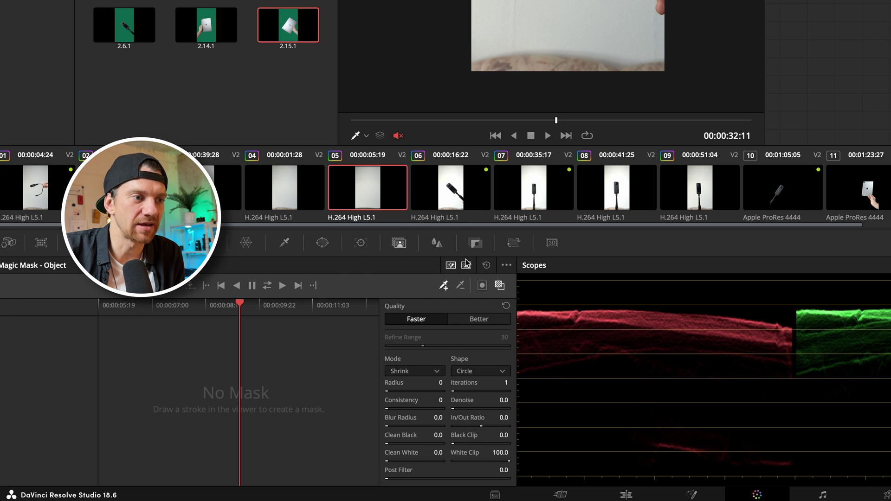
click(467, 265)
click(451, 265)
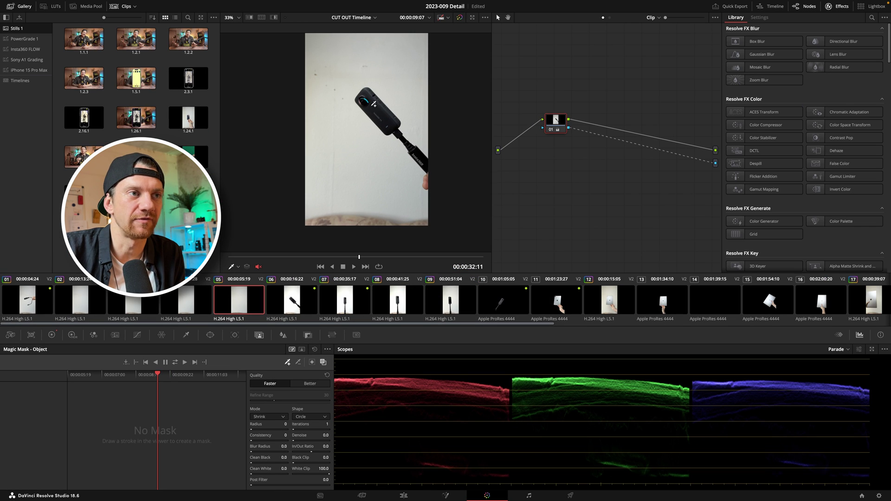
Step: Draw a Magic Mask stroke along the Insta360 camera and its stick
drag(374, 104, 397, 126)
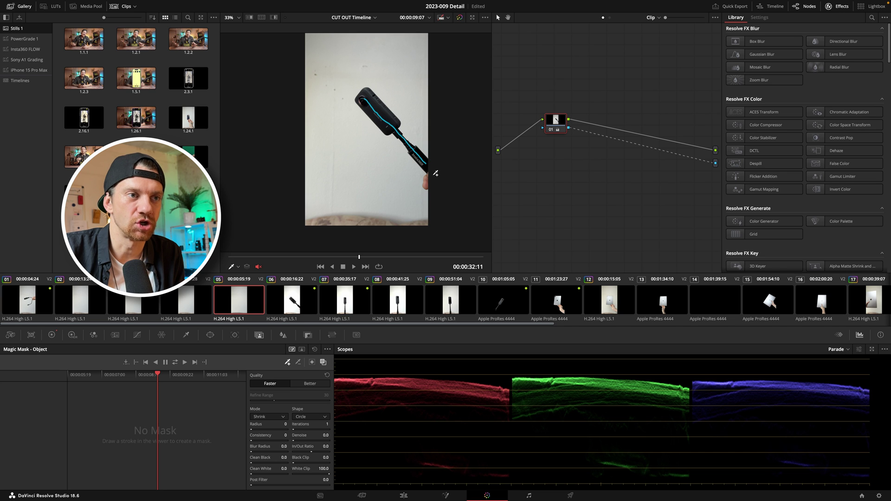
drag(427, 184, 427, 186)
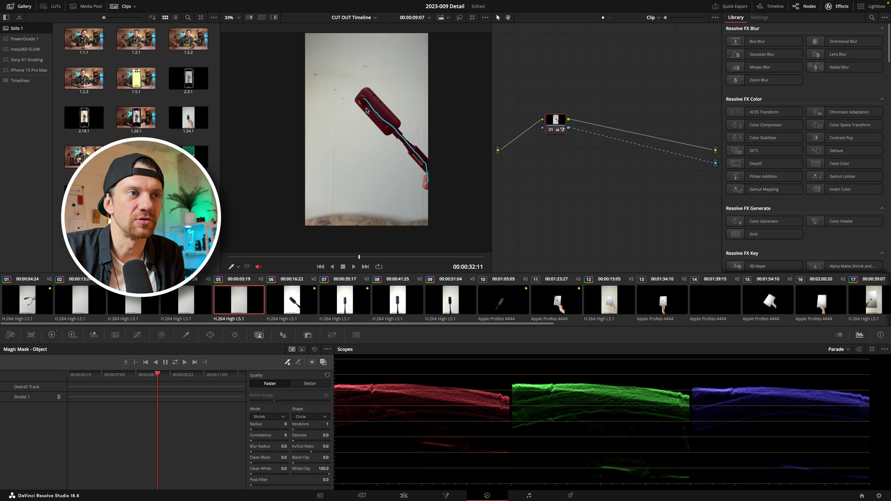
scroll(366, 111, up, 2)
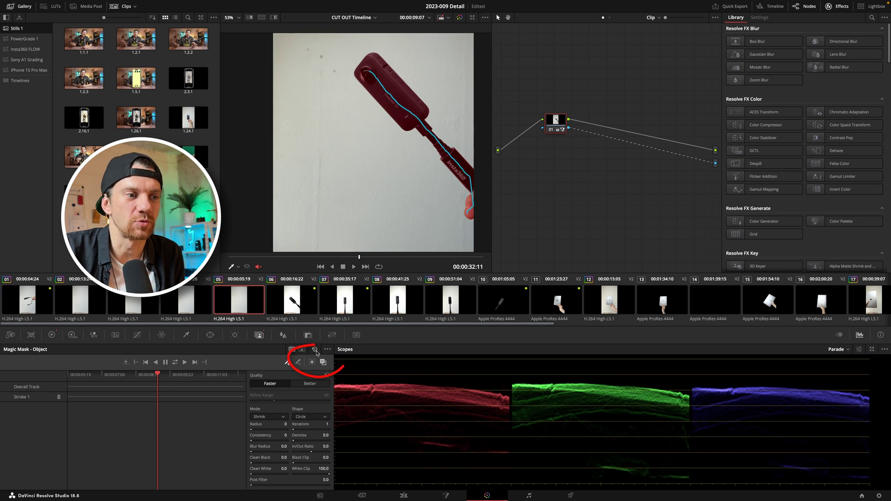
Step: Compare green matte and red overlay views, then add a stroke circling the camera to exclude surroundings
click(324, 362)
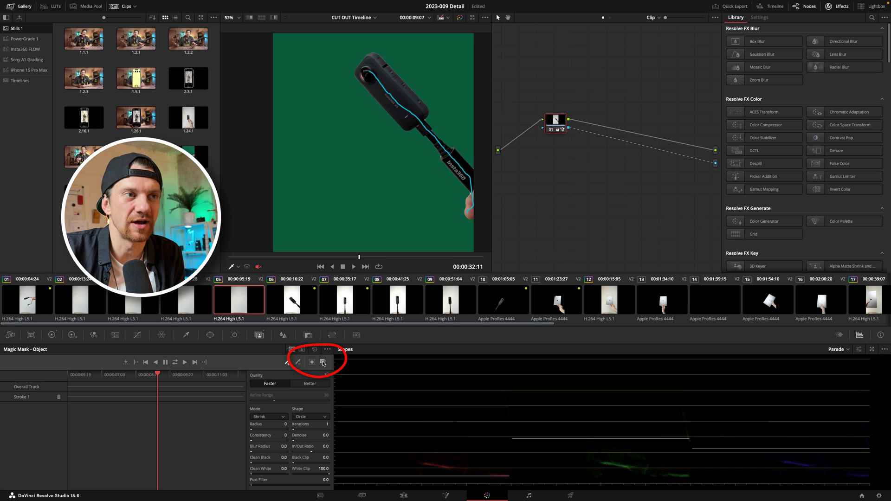
click(324, 362)
click(324, 363)
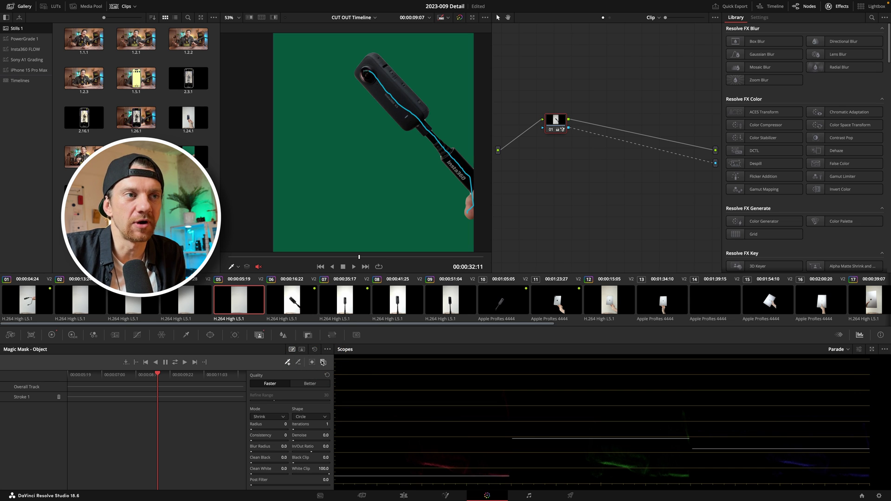
click(323, 363)
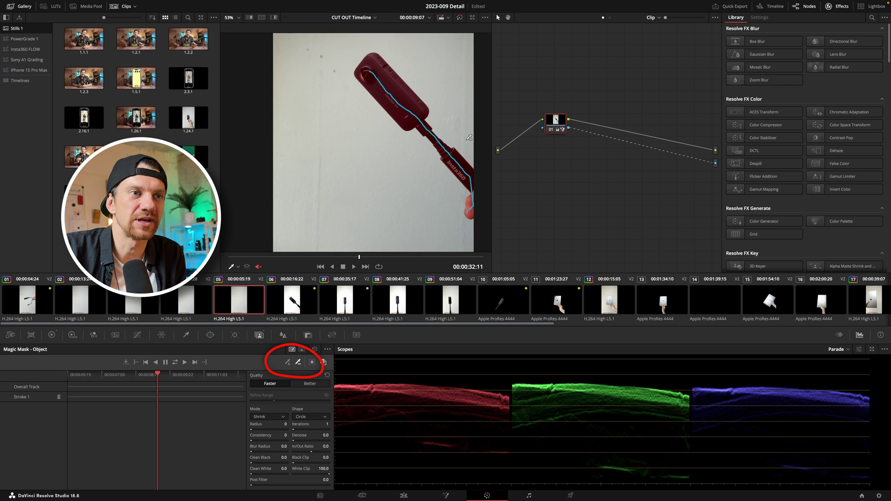
mouse_move(469, 138)
mouse_down()
mouse_move(442, 87)
mouse_move(396, 47)
mouse_move(349, 48)
mouse_move(328, 69)
mouse_move(337, 100)
mouse_move(412, 174)
mouse_move(470, 253)
mouse_up()
scroll(360, 82, down, 2)
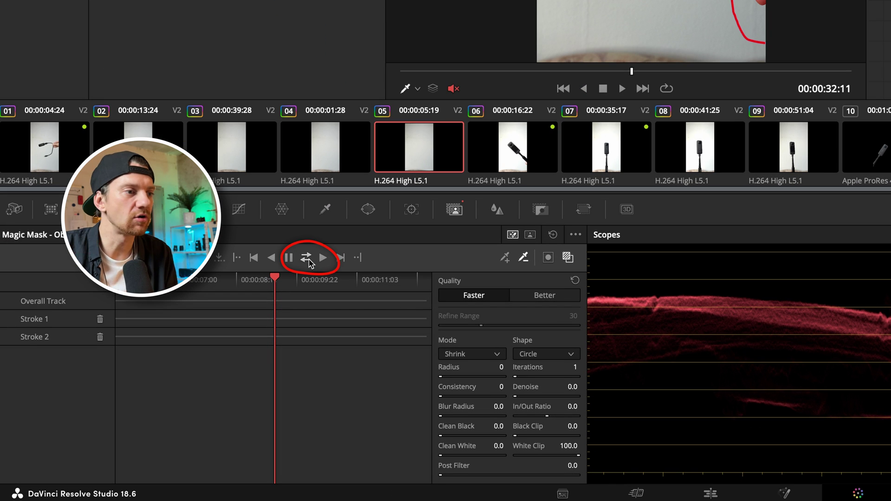
Step: Track the Magic Mask forward and backward through clip 05, then scrub to check it
click(307, 259)
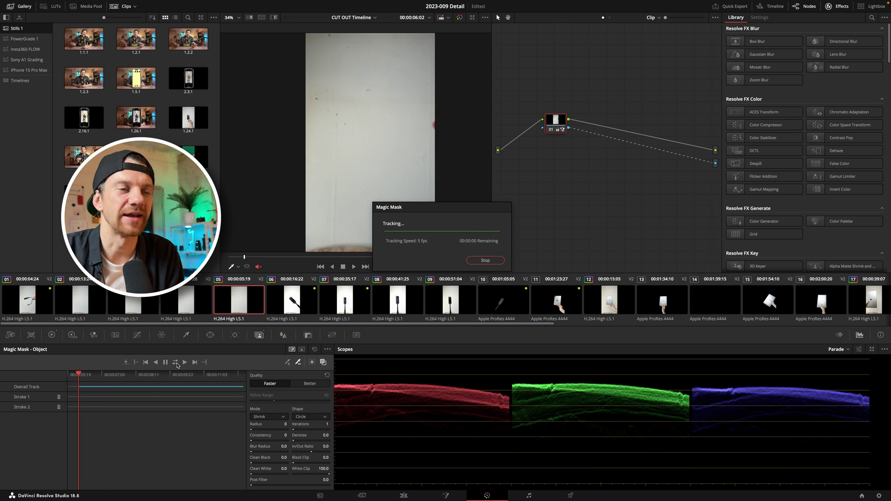
drag(71, 376, 131, 376)
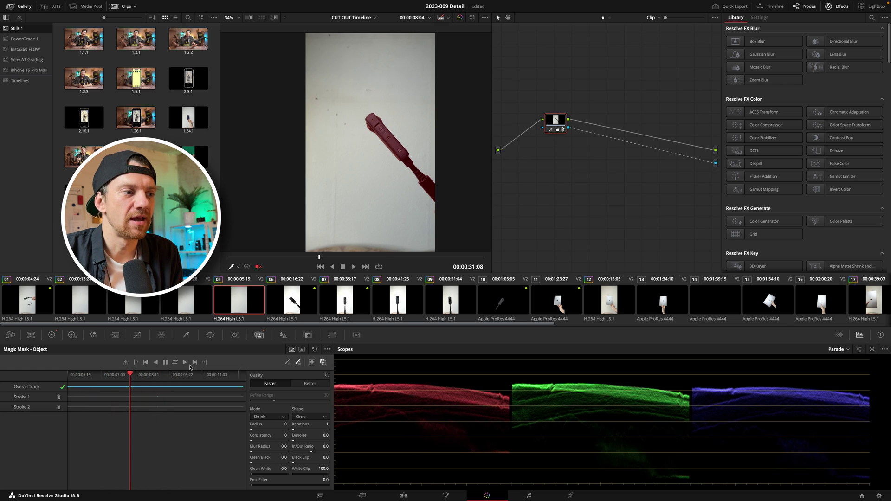
Step: View the tracked camera cut-out on green, scrubbing several frames and zooming in on the camera
click(323, 363)
drag(132, 377, 190, 379)
scroll(418, 150, up, 5)
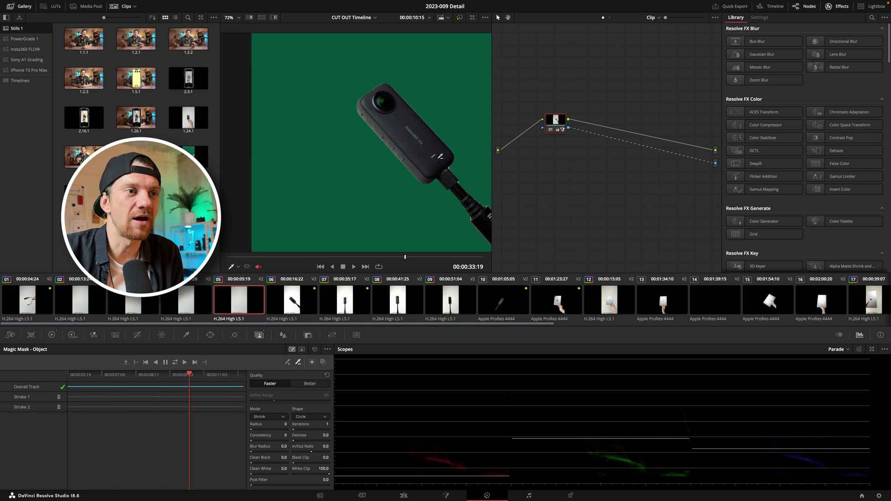
scroll(321, 158, up, 3)
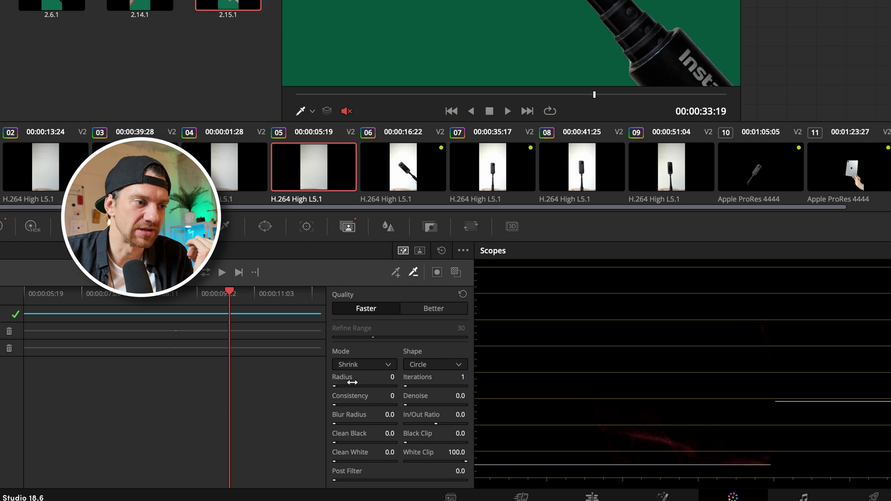
Step: Set the Matte Finesse shrink Radius to 2 and Denoise to 1.0
drag(352, 383, 376, 383)
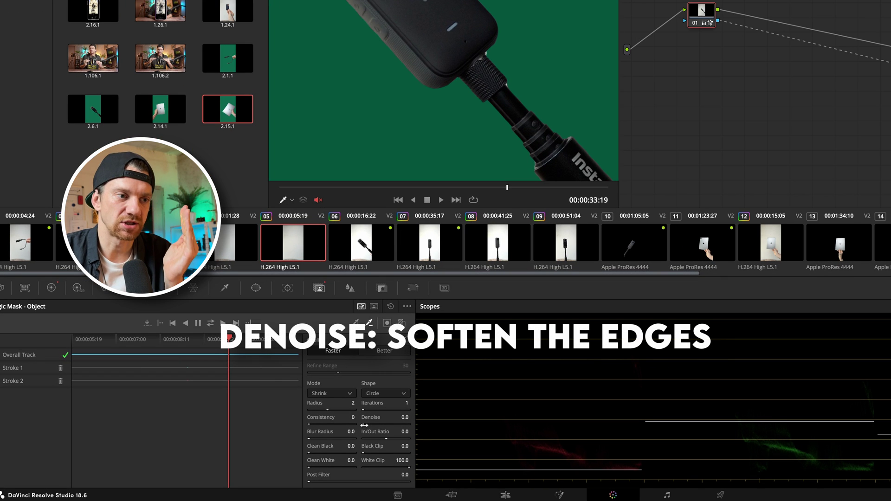
mouse_move(405, 417)
mouse_down()
mouse_move(416, 417)
mouse_move(402, 418)
mouse_up()
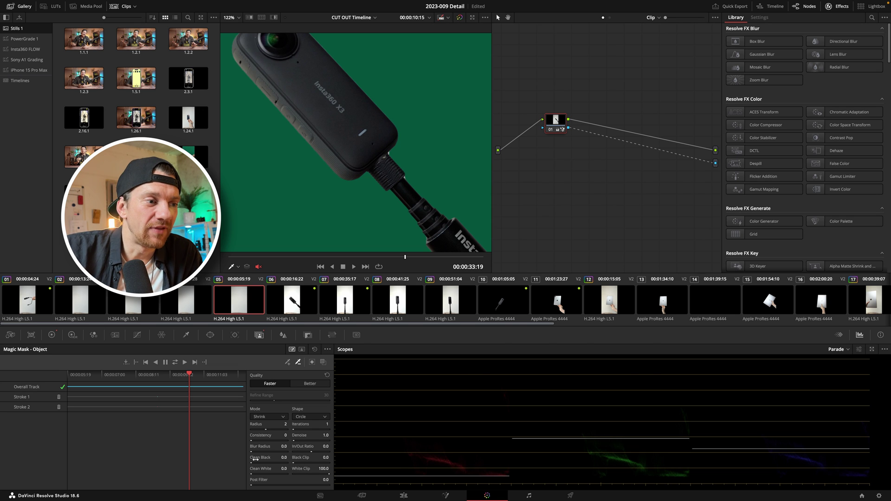
Step: Set Blur Radius to 5.6 and Black Clip to 41.6, then scrub back to check the edges
drag(257, 449, 298, 447)
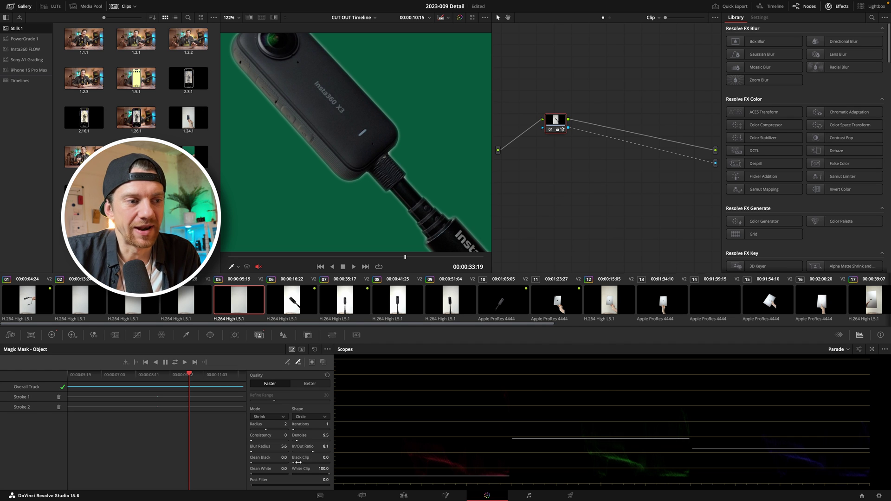
drag(298, 463, 307, 463)
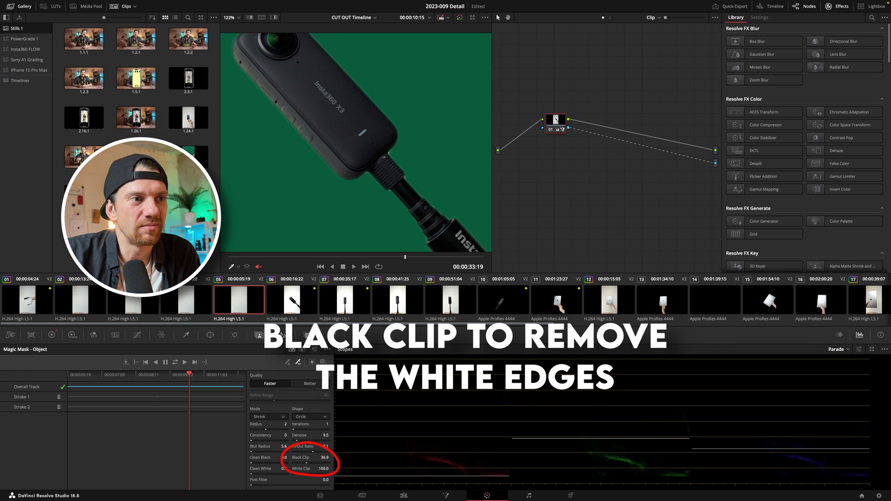
drag(307, 463, 297, 466)
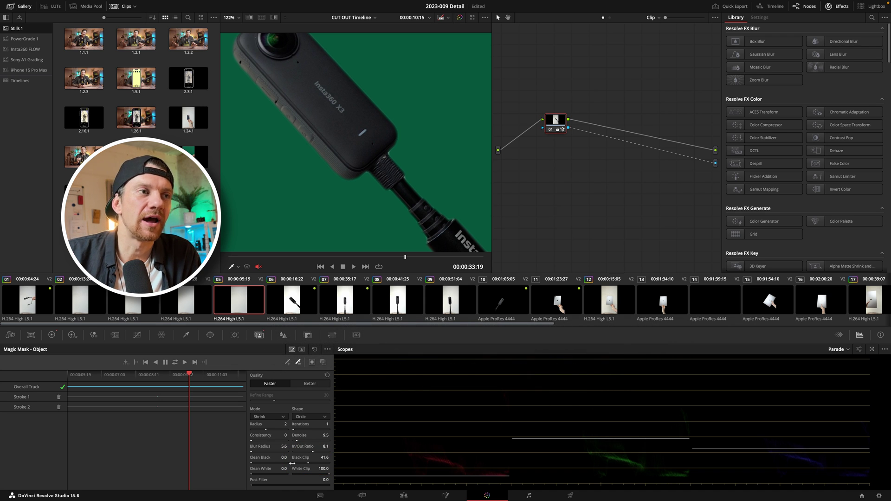
scroll(404, 131, down, 5)
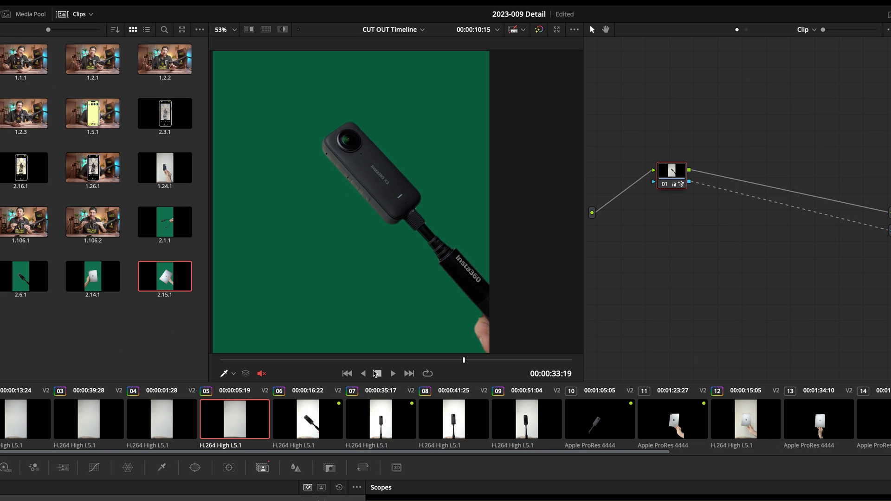
drag(375, 364, 328, 360)
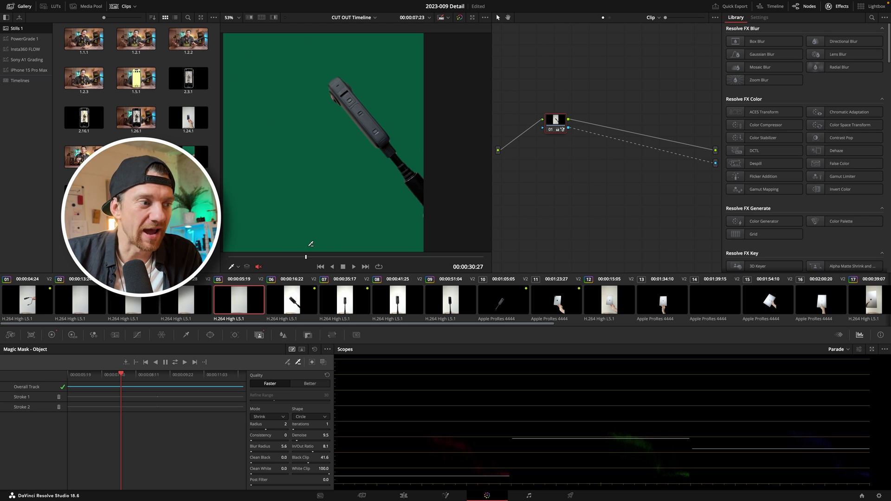
Step: On the Edit page, render clip 05 in place as Apple ProRes 4444 and confirm the output folder
click(411, 498)
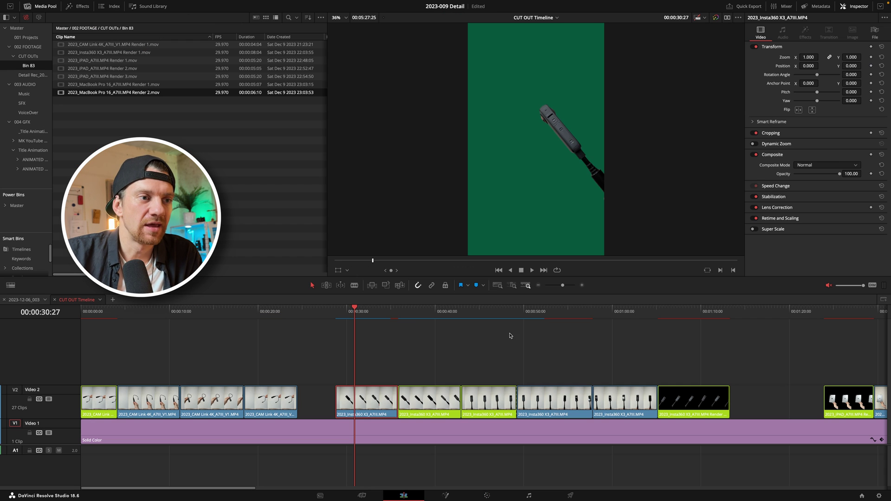
mouse_move(362, 311)
mouse_down()
mouse_move(385, 311)
mouse_move(377, 314)
mouse_up()
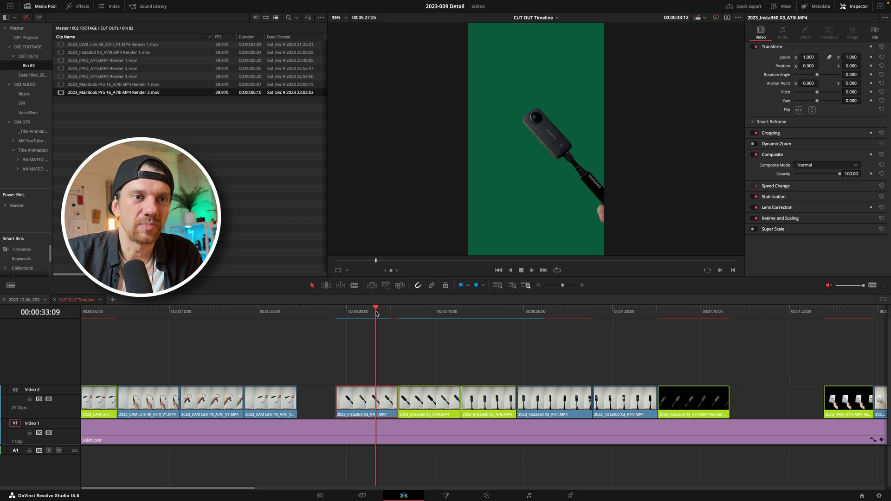
right_click(361, 402)
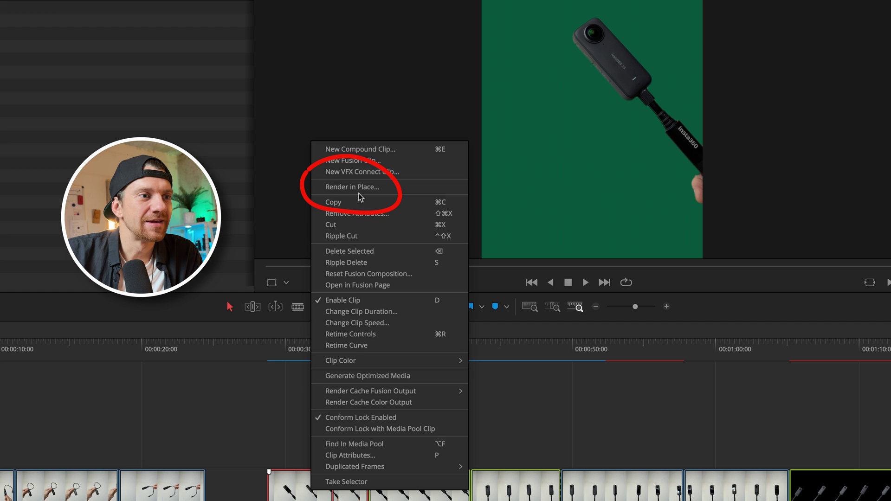
click(360, 188)
click(451, 205)
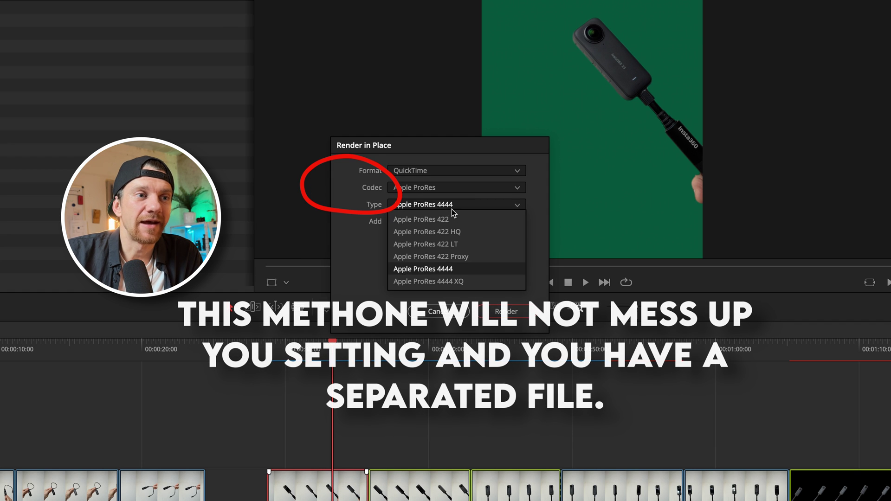
click(449, 271)
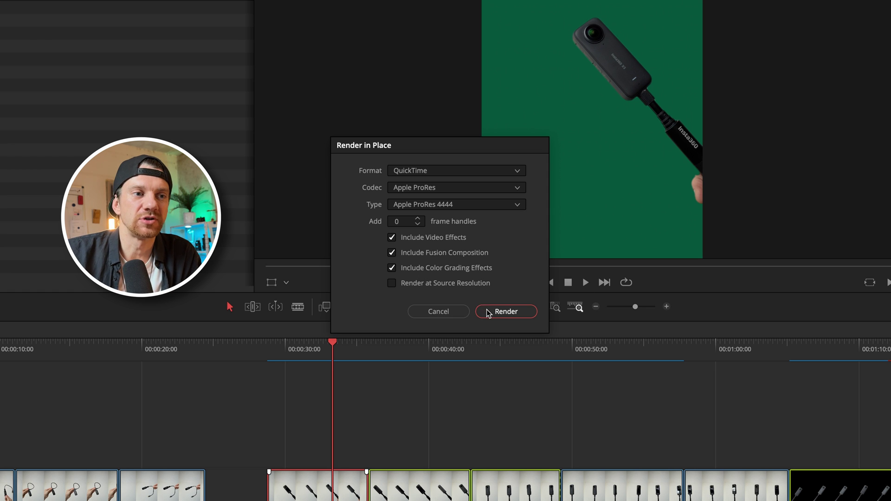
click(506, 312)
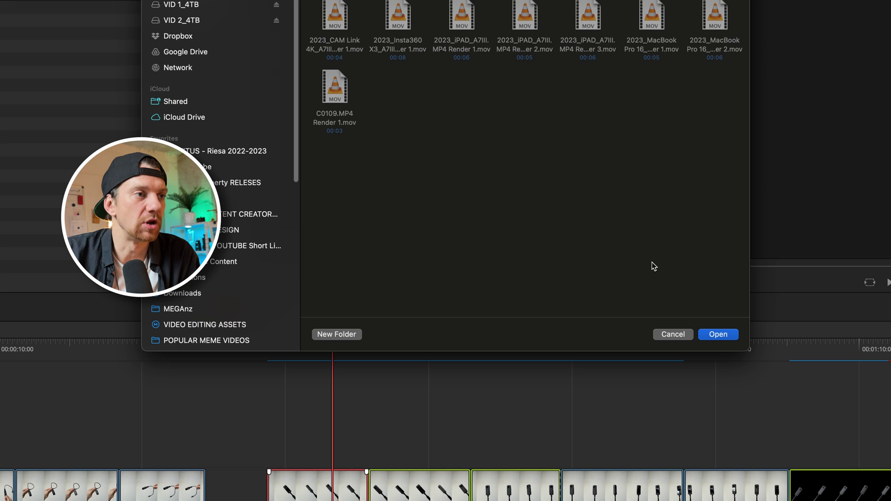
click(709, 335)
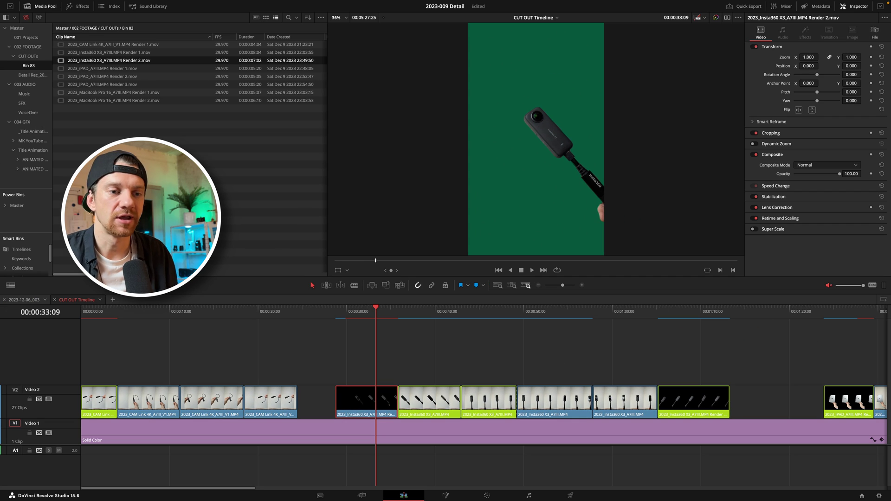
Step: Preview Render 2.mov, then go to the presenter shot at 03:44:19 in the 2023-12-06_003 timeline
double_click(139, 60)
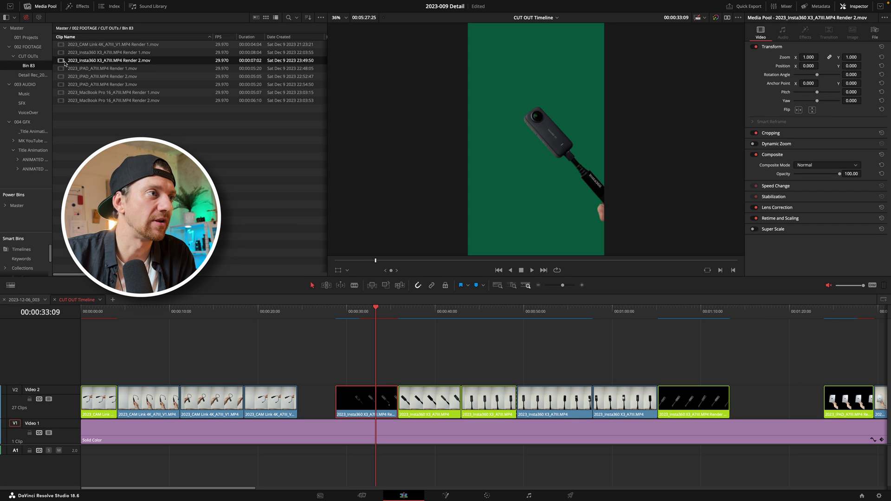
drag(390, 265, 458, 289)
click(26, 300)
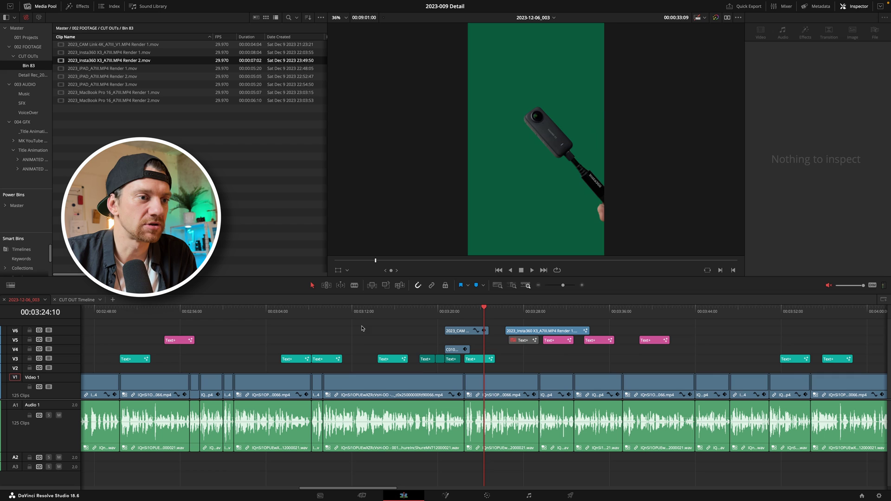
click(703, 318)
scroll(554, 163, up, 5)
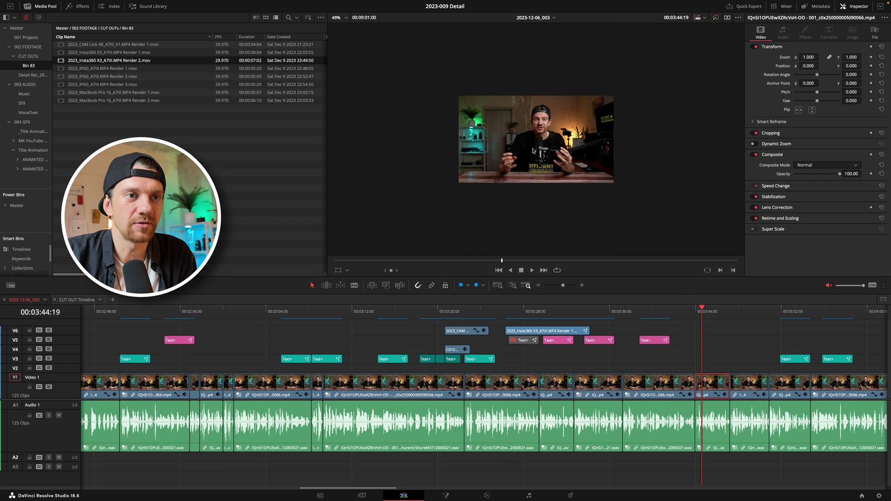
Step: Place Render 2.mov on V5 at Zoom 1.870, shifted to Position X 1479 beside the presenter
drag(120, 60, 680, 340)
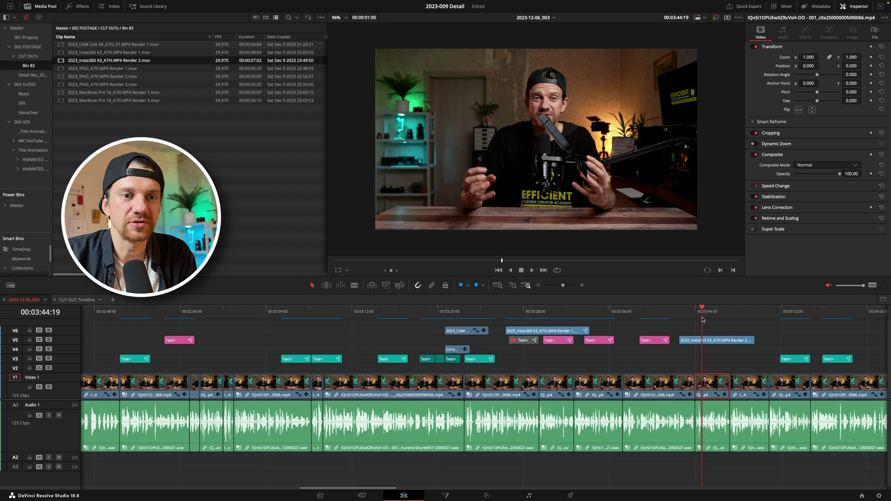
click(715, 312)
drag(715, 315, 714, 319)
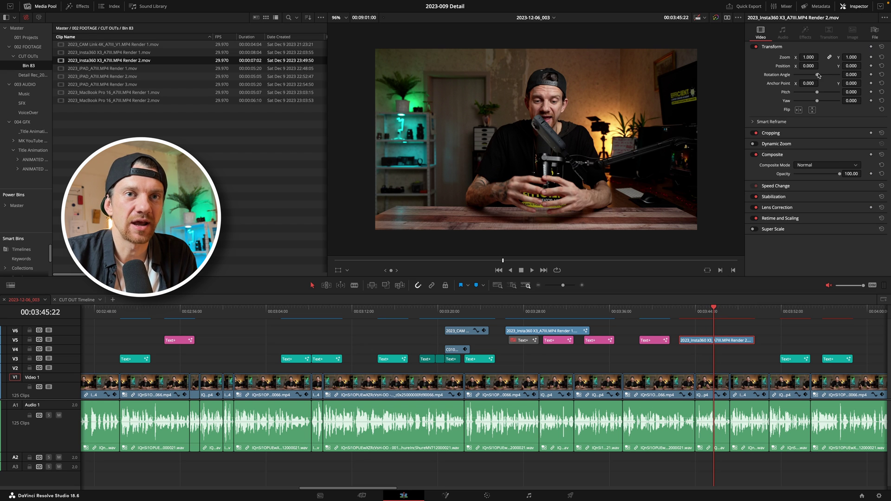
mouse_move(810, 66)
mouse_down()
mouse_move(840, 62)
mouse_move(811, 54)
mouse_move(821, 66)
mouse_up()
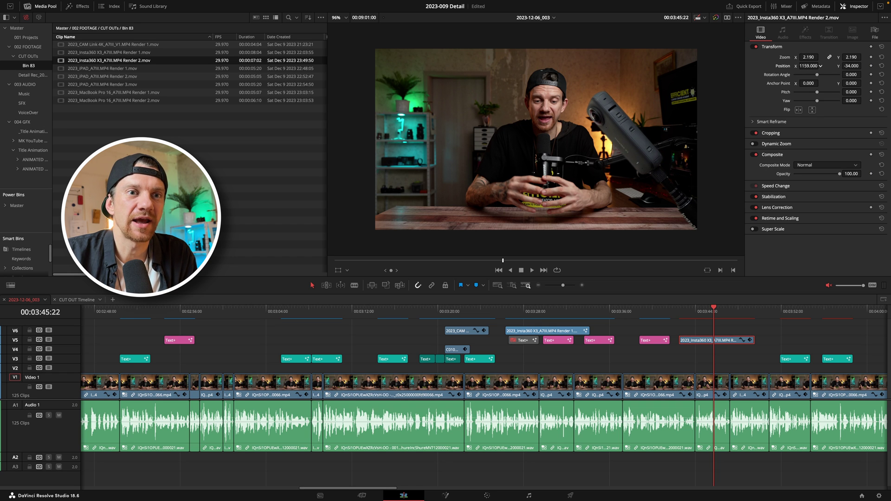
Step: Play back the composite from just before the cut-out to review it
click(680, 313)
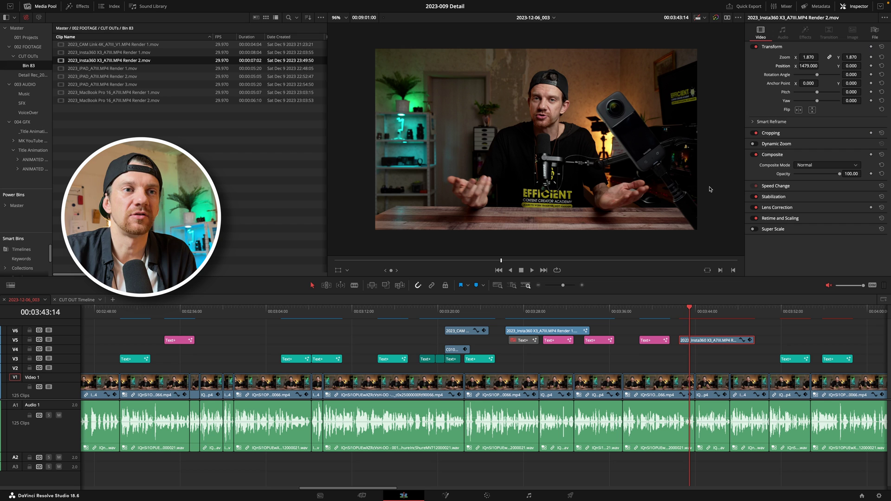
click(670, 309)
key(space)
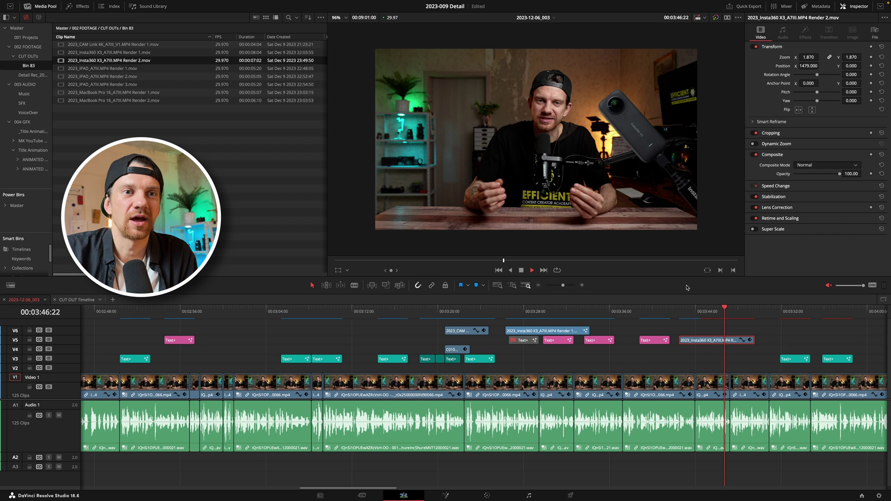
key(space)
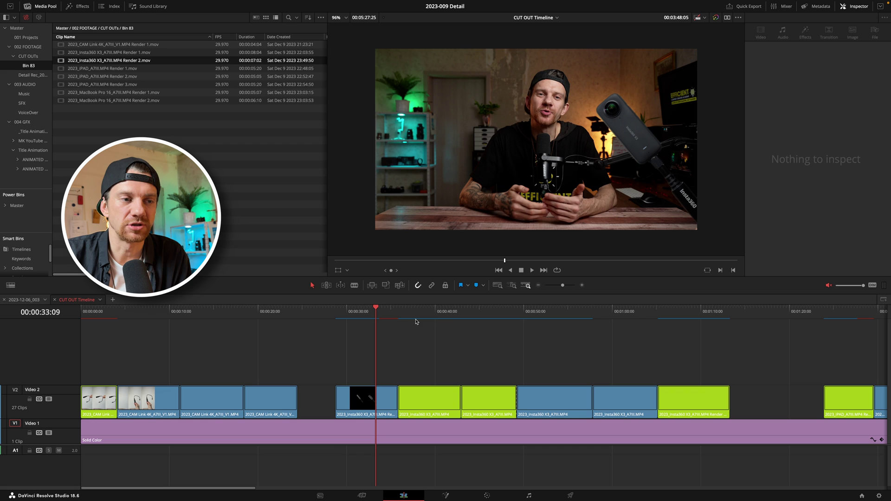
Step: Fit the CUT OUT timeline in view and play the cut-outs, first the iPad clip, then from the start
key(shift+z)
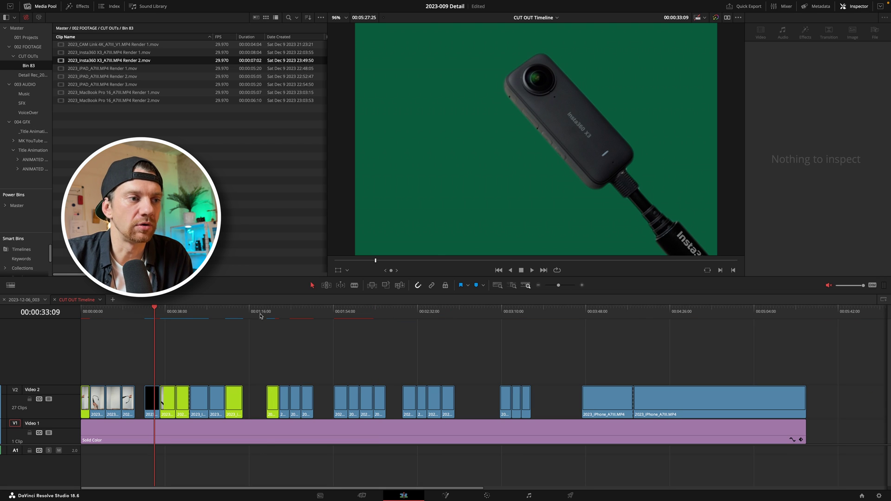
click(267, 315)
key(space)
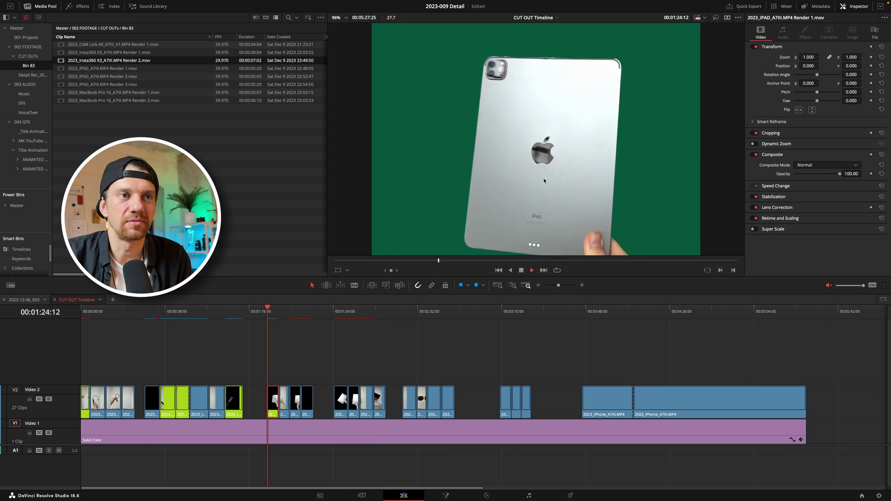
key(space)
key(Home)
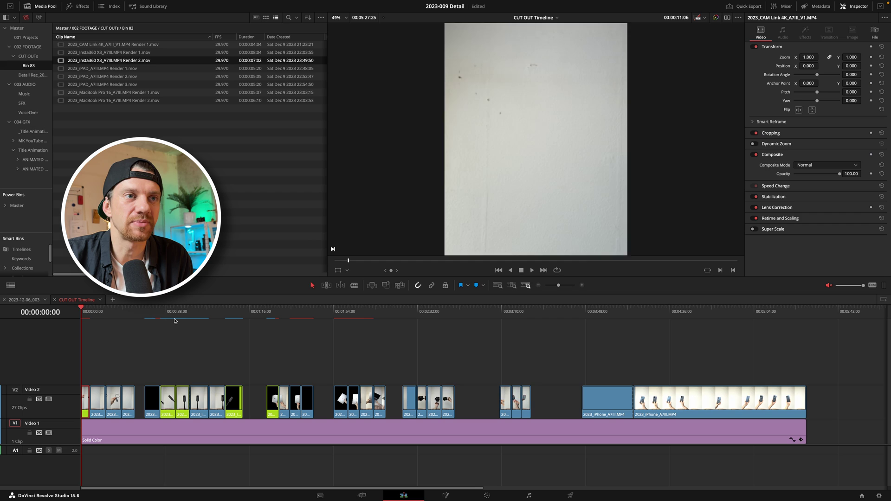
key(space)
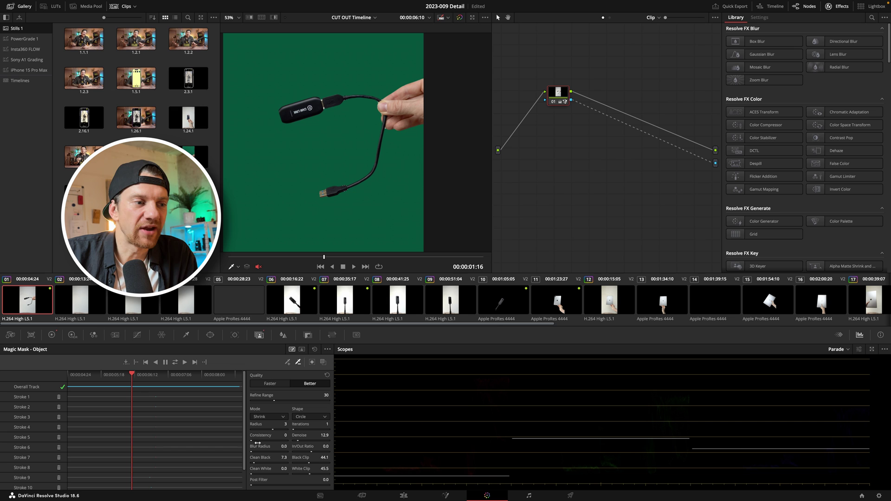
Step: Lower the Magic Mask Radius on clip 01
drag(265, 429, 256, 428)
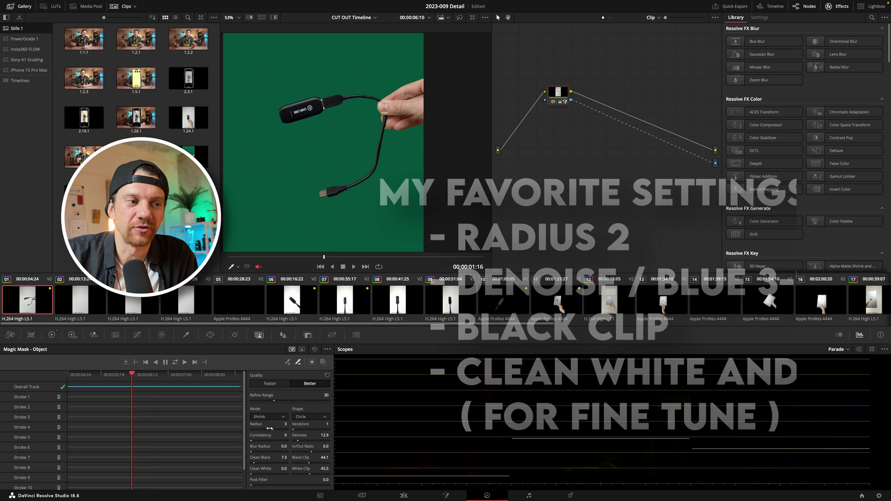